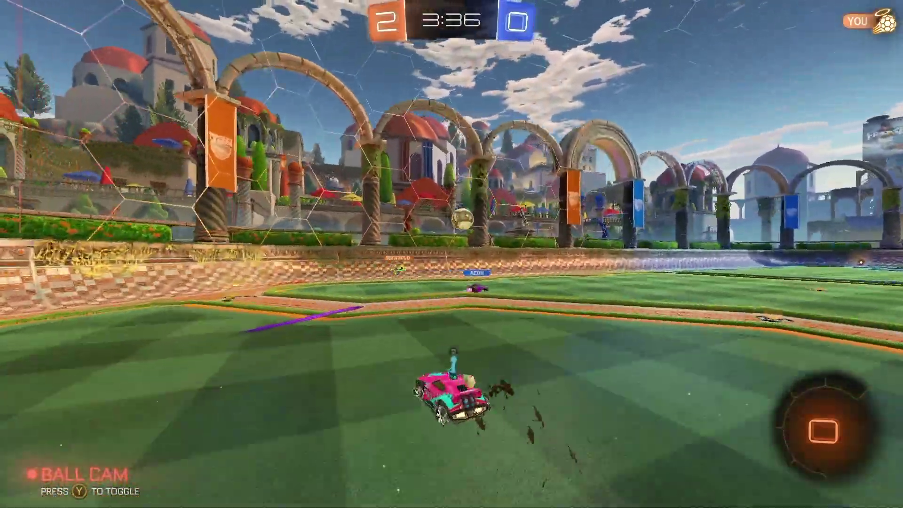
# Step: Switch to ball cam, send the 'What a save!' quick chat, then boost up field and score for a 3-0 lead
pyautogui.press('y')
pyautogui.press('2')
pyautogui.press('4')
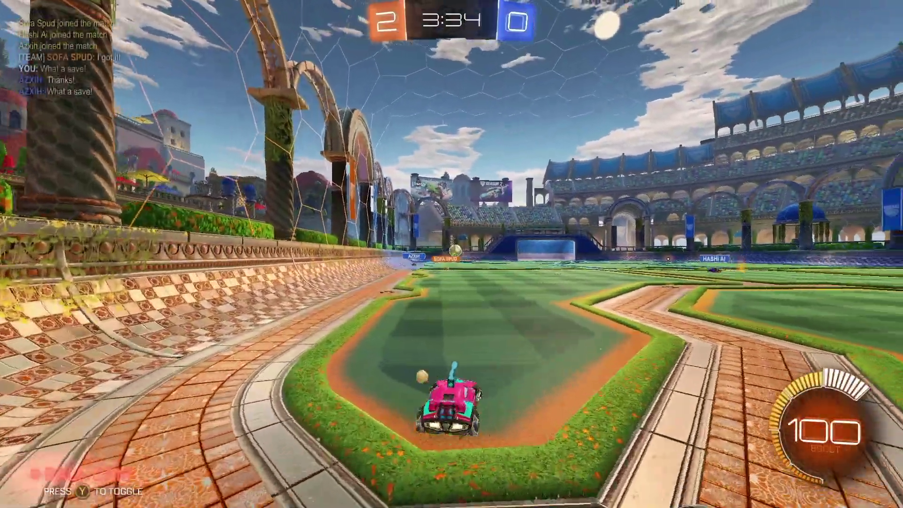
pyautogui.press('shift')
pyautogui.press('w')
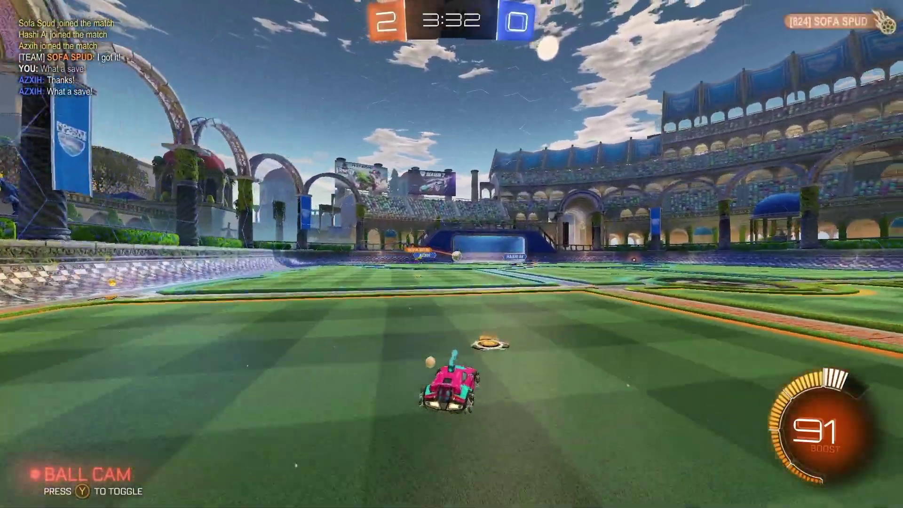
pyautogui.press('w')
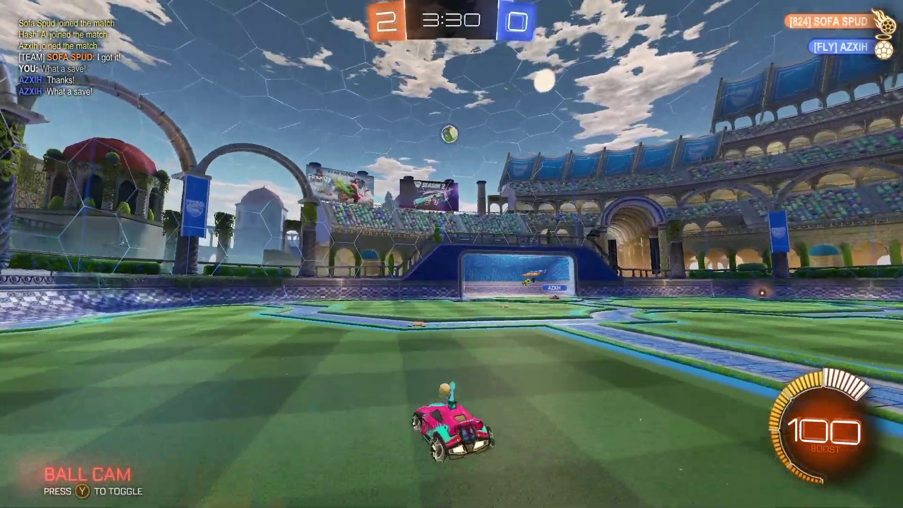
pyautogui.press('w')
pyautogui.press('shift')
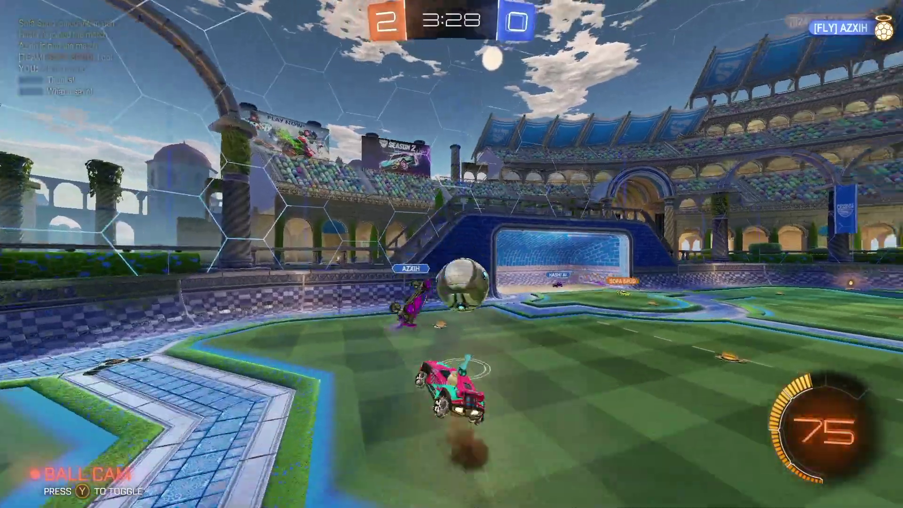
pyautogui.press('w')
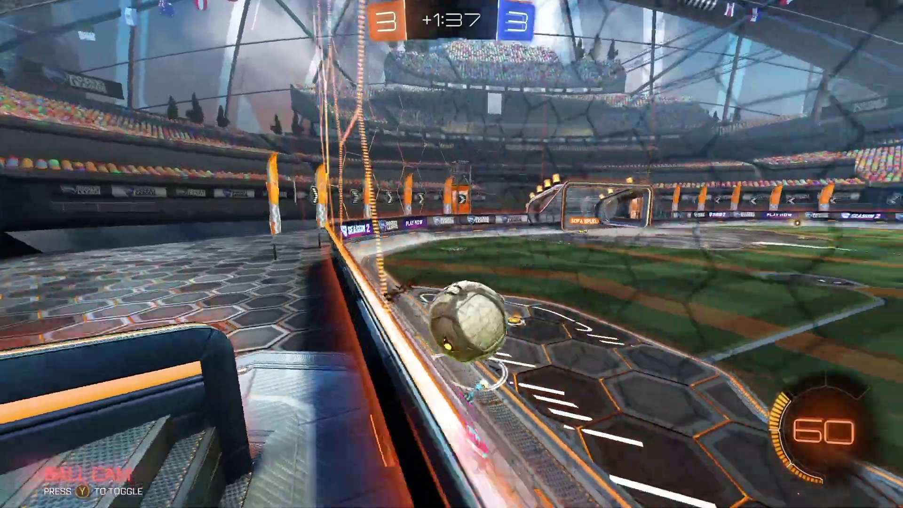
# Step: In the 3-3 overtime, boost after the ball and shoot it toward the blue goal
pyautogui.press('w')
pyautogui.press('shift')
pyautogui.press('w')
pyautogui.press('shift')
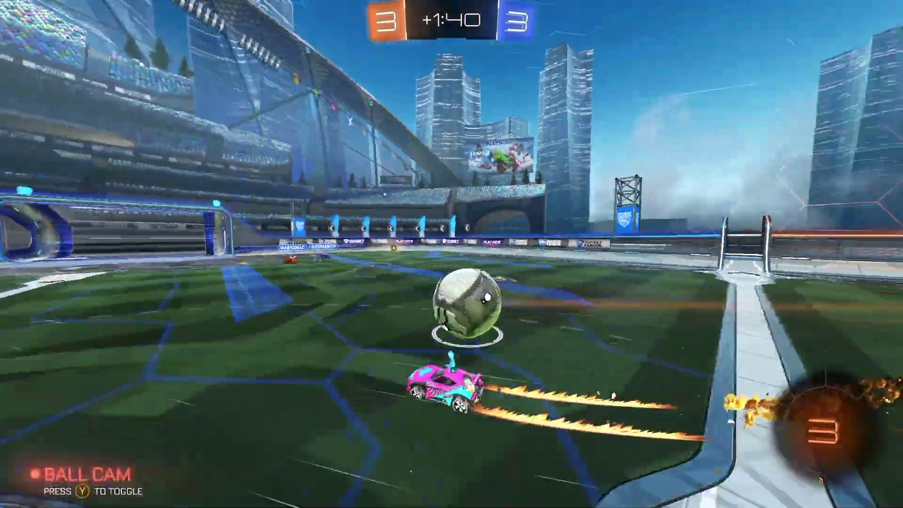
pyautogui.press('w')
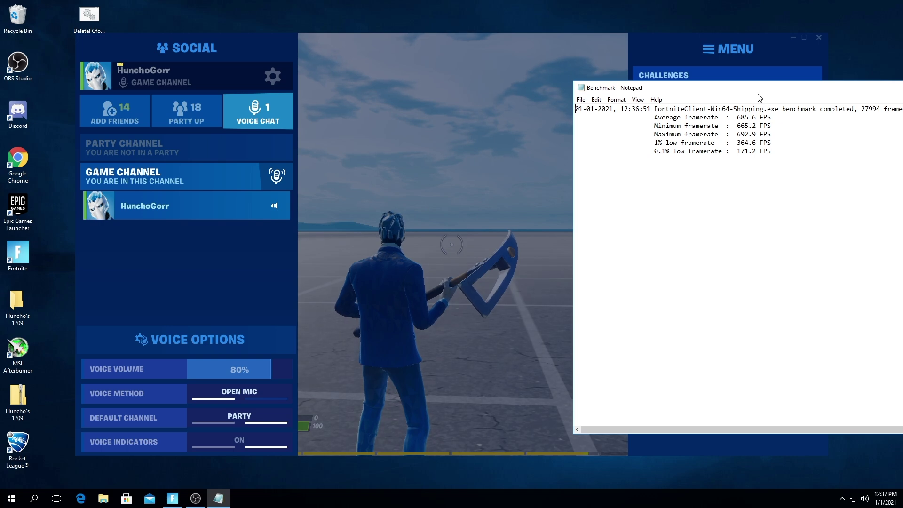
# Step: Drag the Notepad benchmark log left so the full results, including the 685.6 FPS average, show
pyautogui.moveTo(758, 94); pyautogui.dragTo(585, 91)
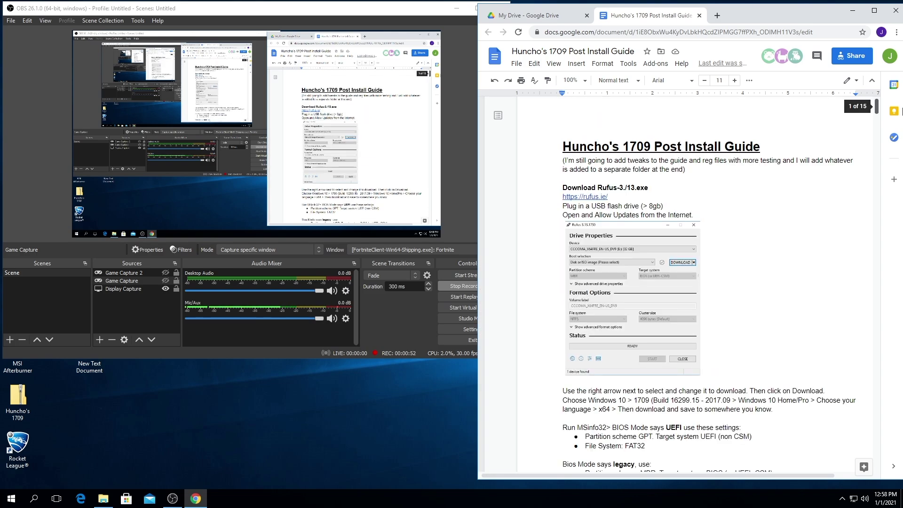
# Step: Open OBS Settings and go to the Output page in Advanced mode
pyautogui.moveTo(901, 111); pyautogui.dragTo(902, 459)
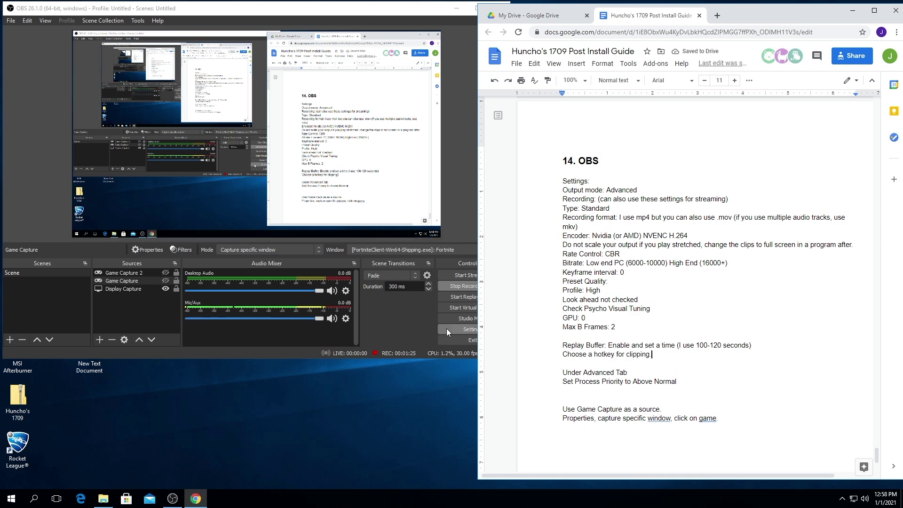
pyautogui.click(446, 328)
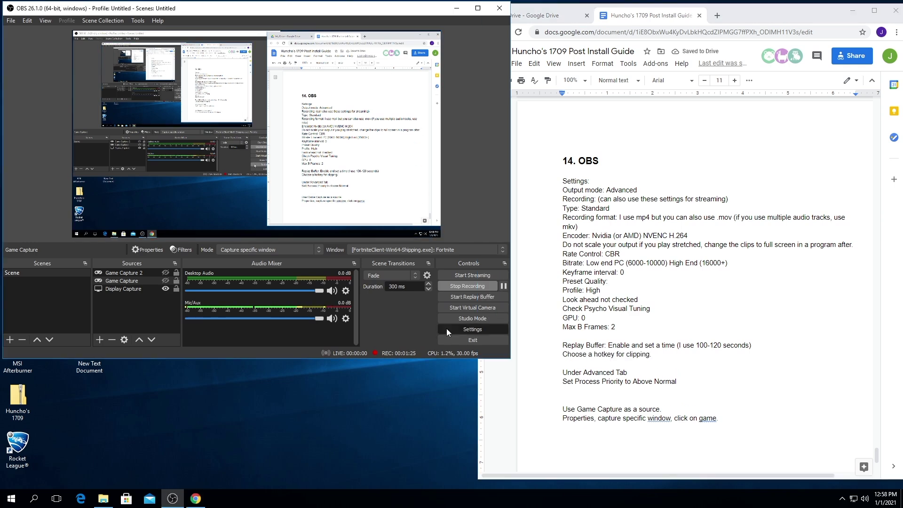
pyautogui.click(61, 75)
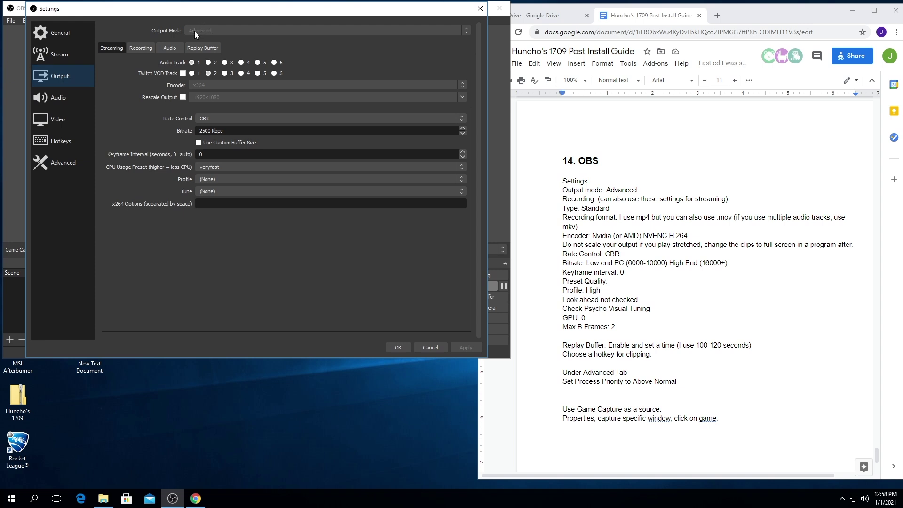
# Step: Show the Recording output: NVENC H.264, CBR 16000 Kbps, Quality preset, high profile; highlight the guide's low-end bitrate
pyautogui.click(141, 46)
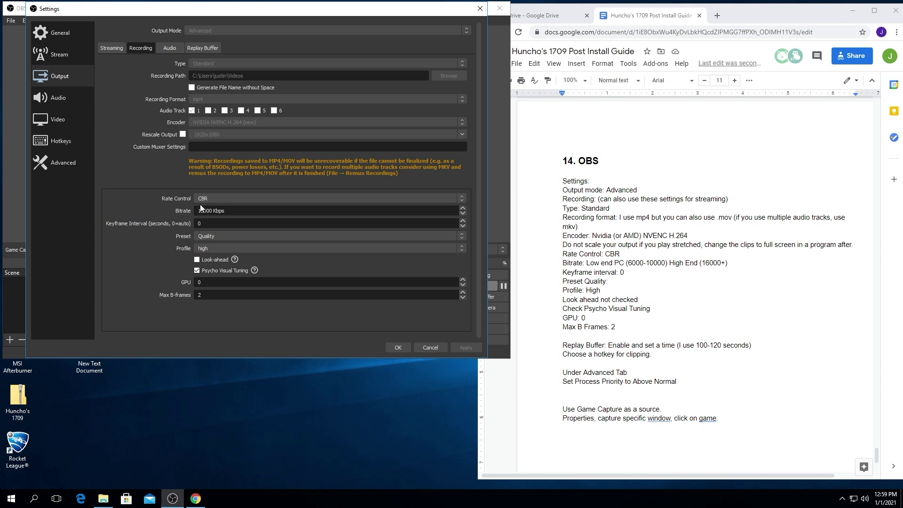
pyautogui.moveTo(586, 262); pyautogui.dragTo(664, 263)
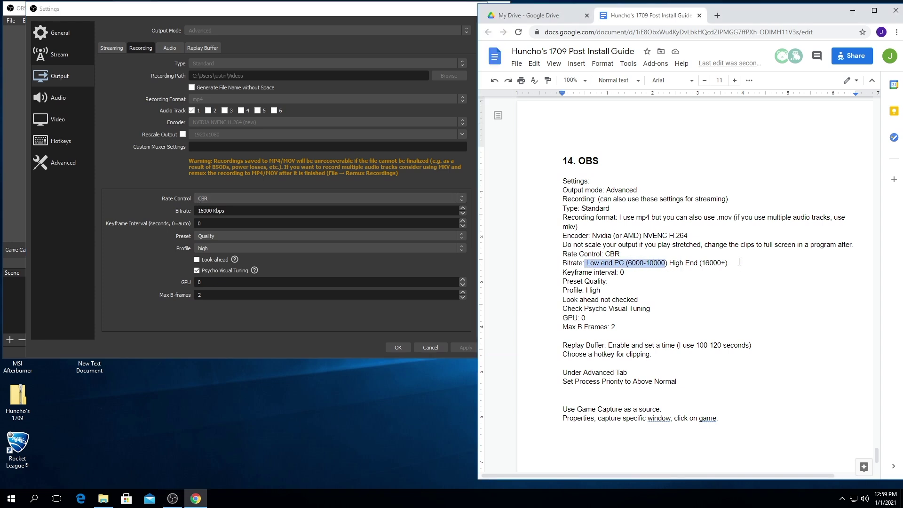
# Step: Highlight the guide's 16000+ bitrate, then view the Replay Buffer tab, enabled with a 120 s maximum
pyautogui.moveTo(739, 262); pyautogui.dragTo(690, 262)
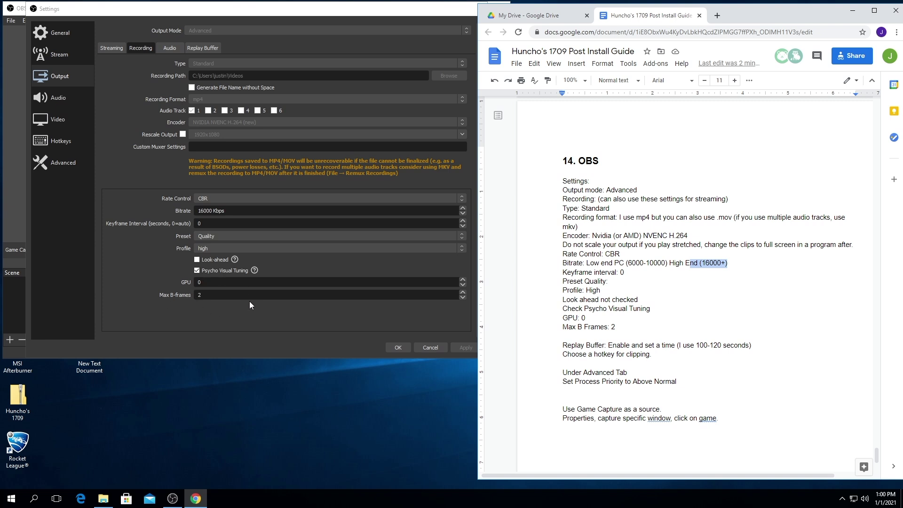
pyautogui.click(205, 51)
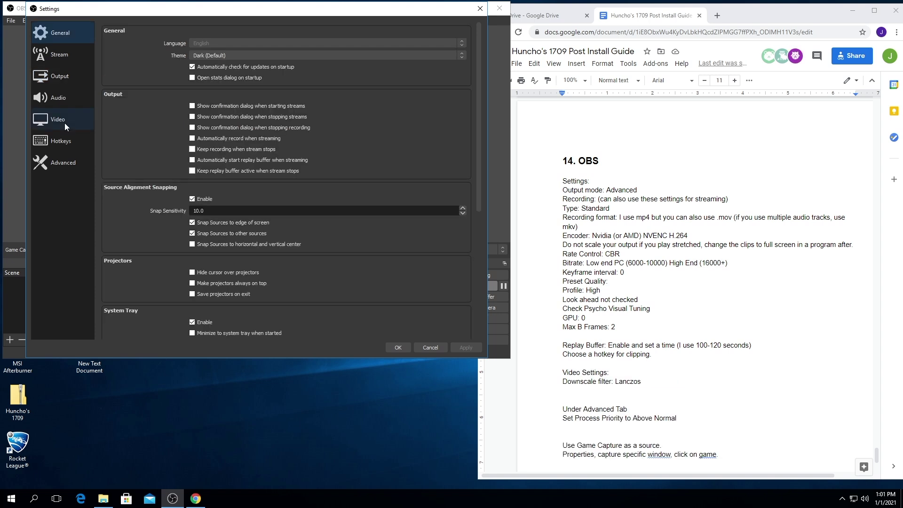
# Step: Check the Video settings: 1920x1080 base and output, Lanczos downscale filter, 60 FPS
pyautogui.click(65, 123)
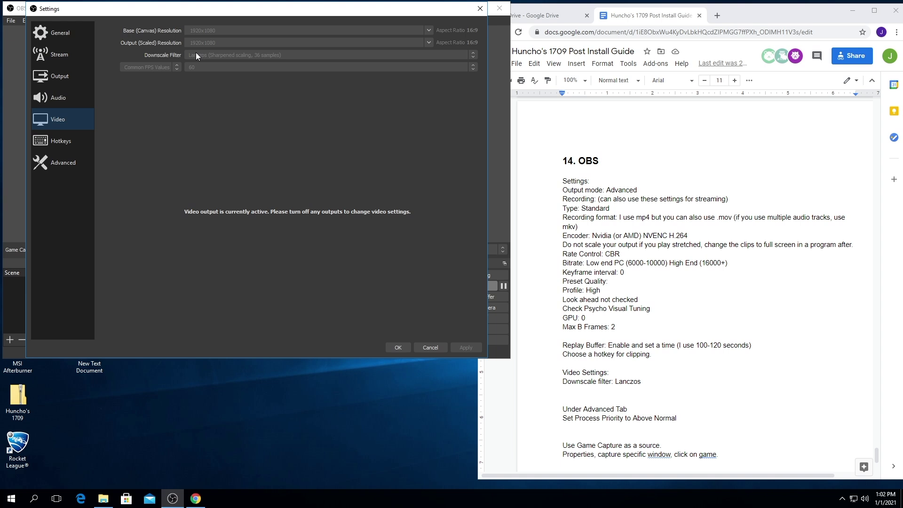
# Step: Set the Replay Buffer Save Replay hotkey, check Advanced settings, and bring up the Game Capture source's options
pyautogui.click(61, 141)
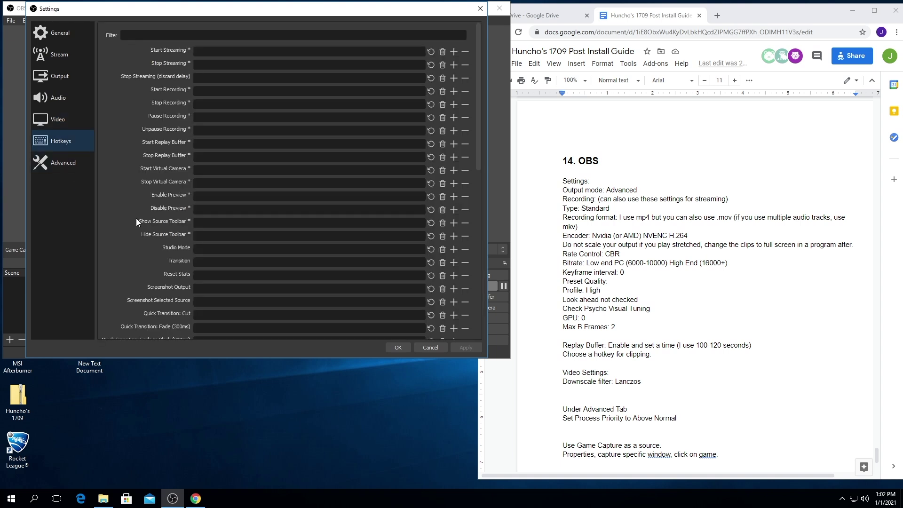
pyautogui.scroll(-5, 136, 219)
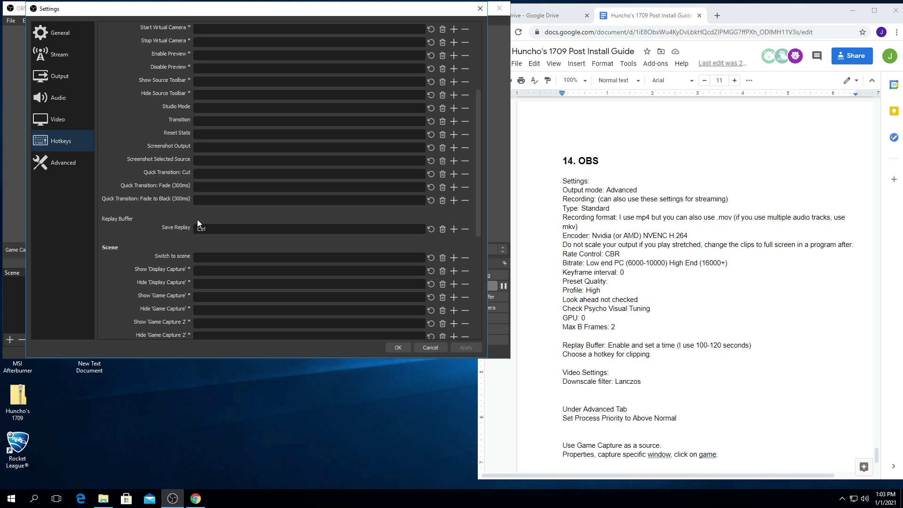
pyautogui.click(60, 164)
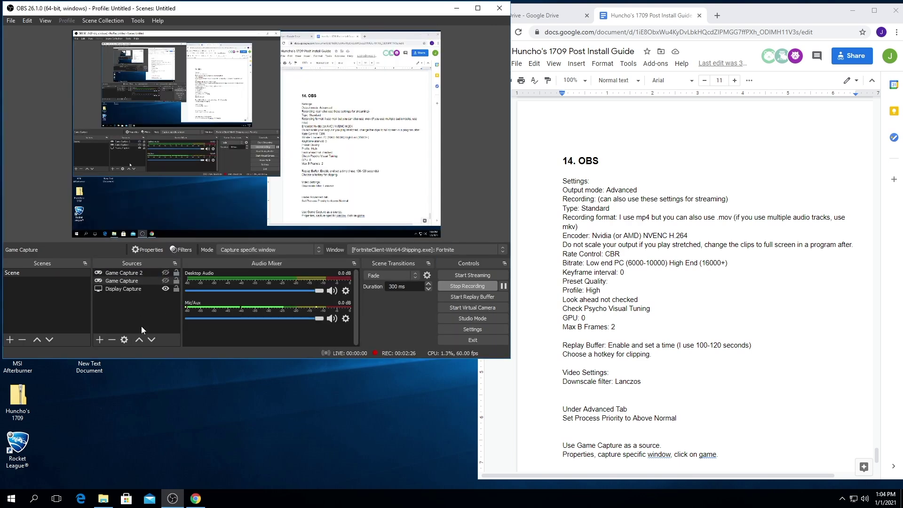
pyautogui.rightClick(110, 281)
pyautogui.click(131, 274)
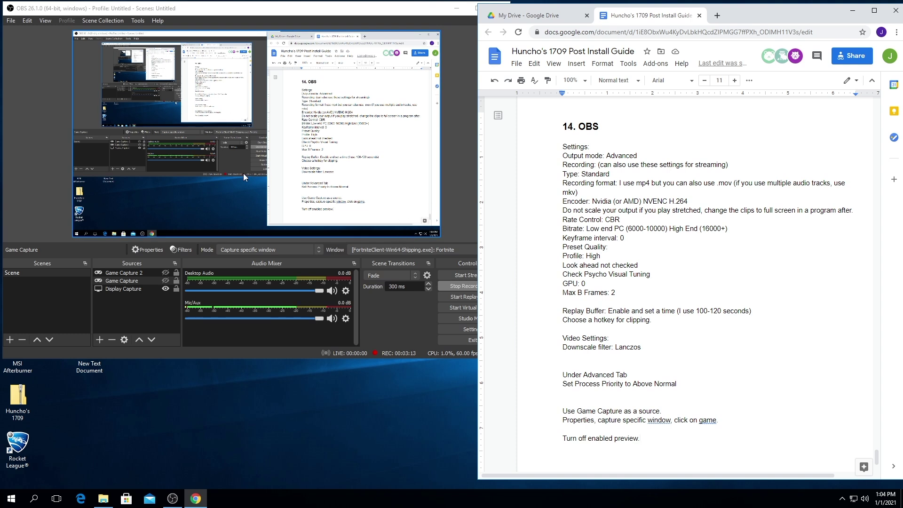
# Step: Uncheck Enable Preview from the preview's context menu so it reads 'Preview is currently disabled'
pyautogui.rightClick(227, 173)
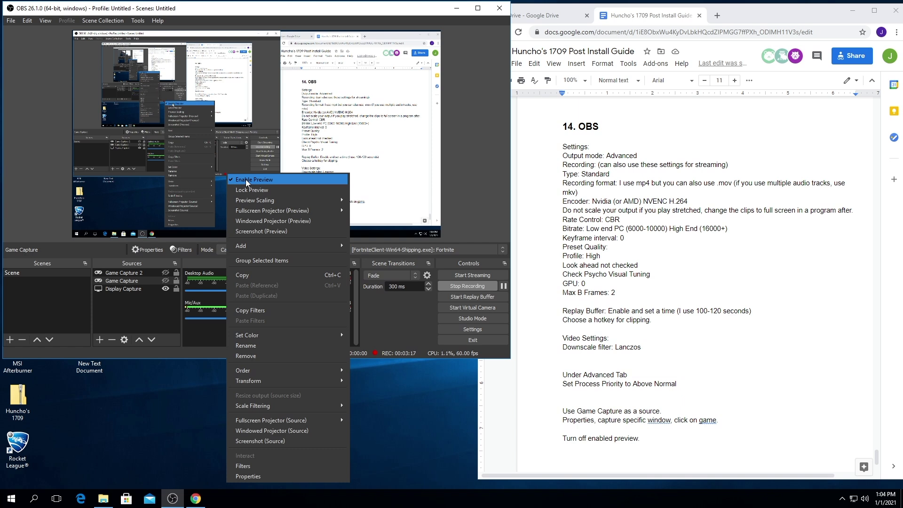
pyautogui.click(246, 179)
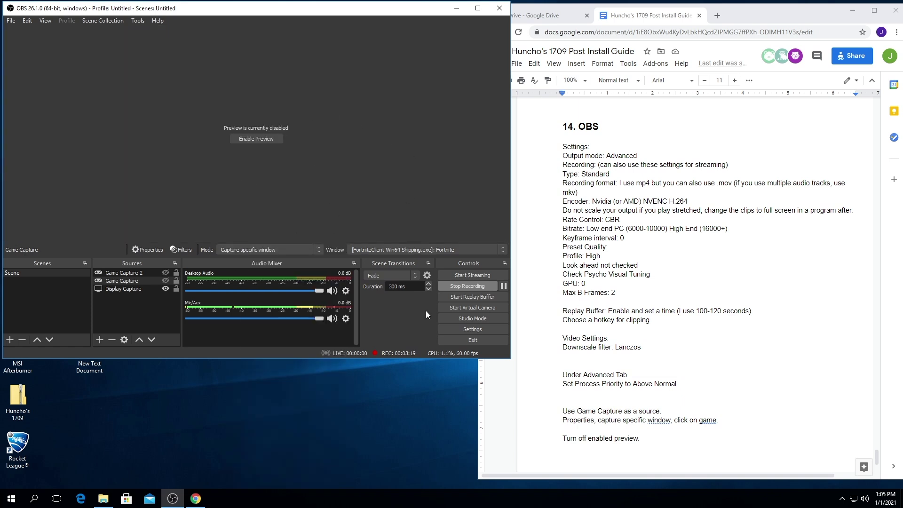